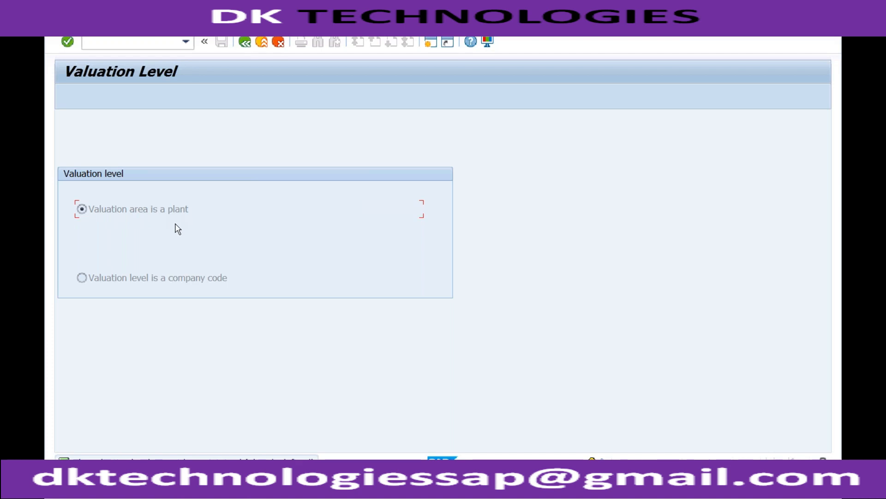
Step: Switch to the Quantity/value updating session and examine the update and pipeline settings of material type ROH across the valuation areas
click(212, 488)
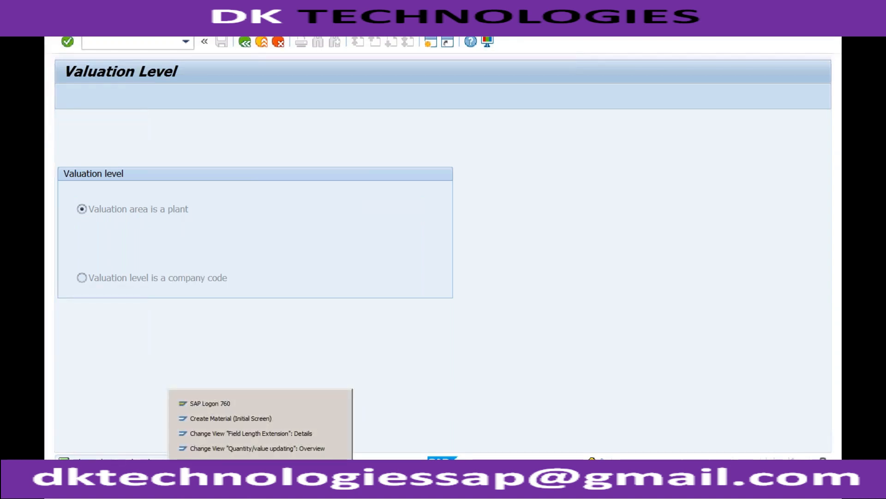
click(261, 448)
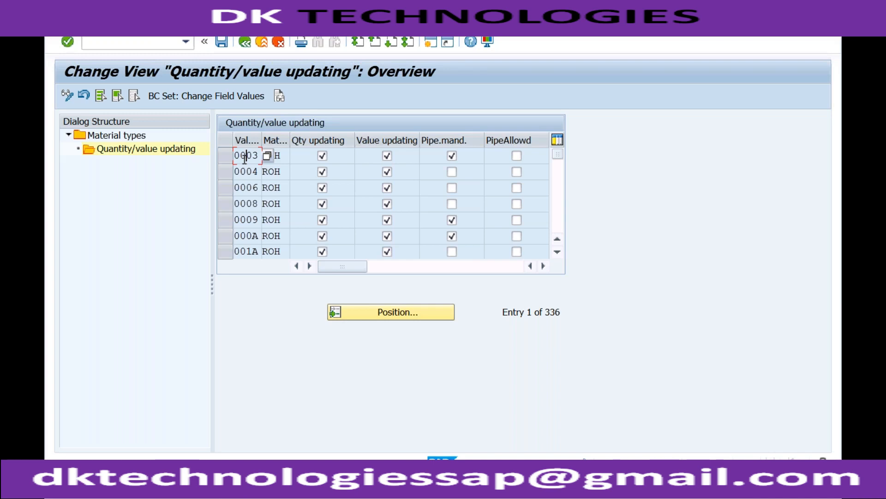
click(283, 157)
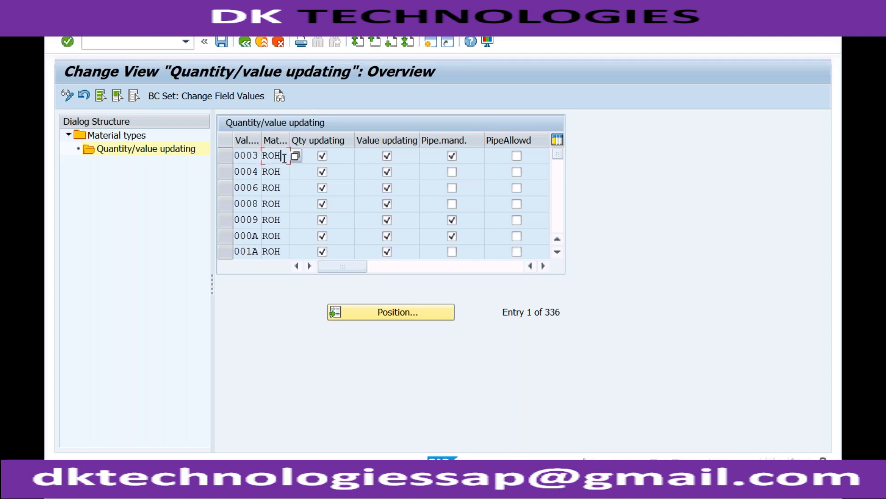
click(226, 157)
click(283, 156)
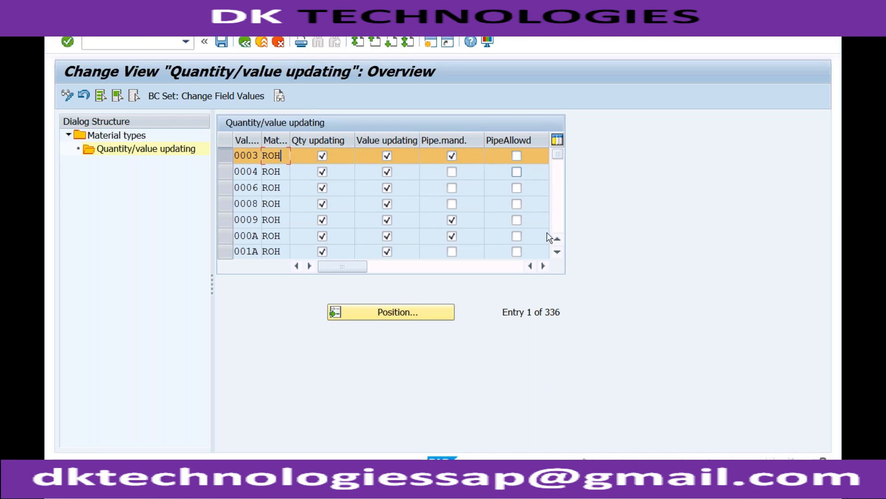
click(545, 267)
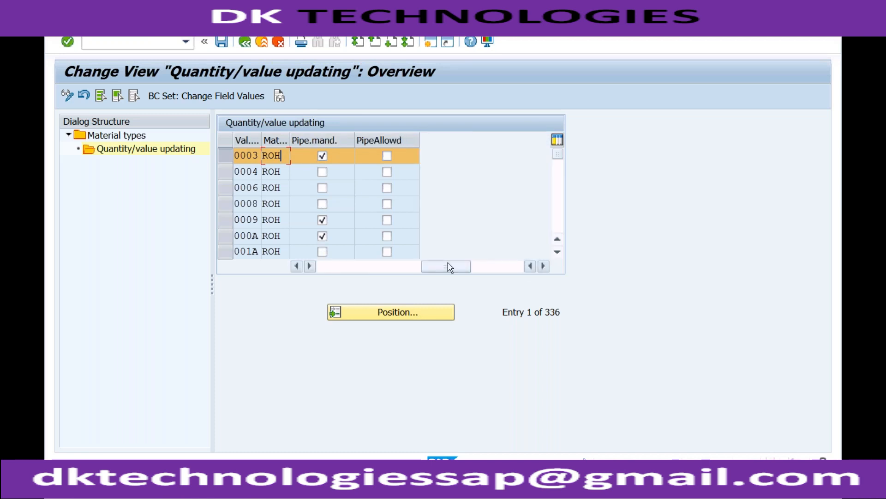
click(296, 266)
click(296, 267)
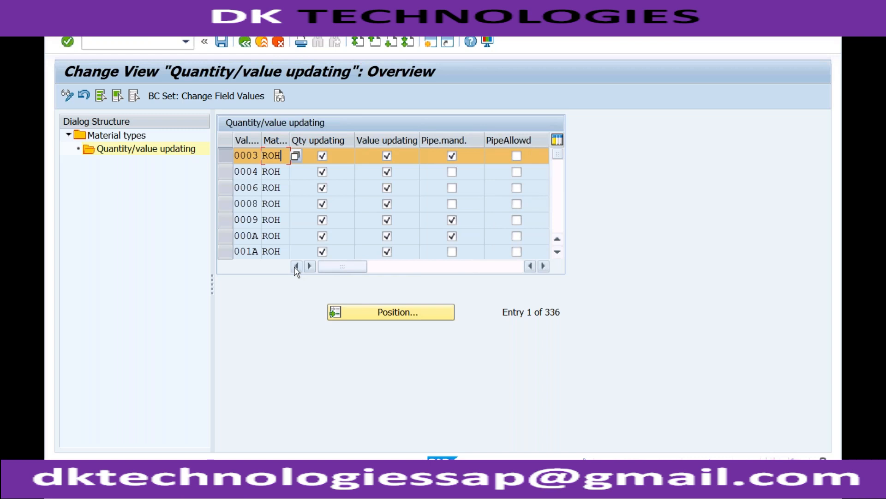
click(282, 172)
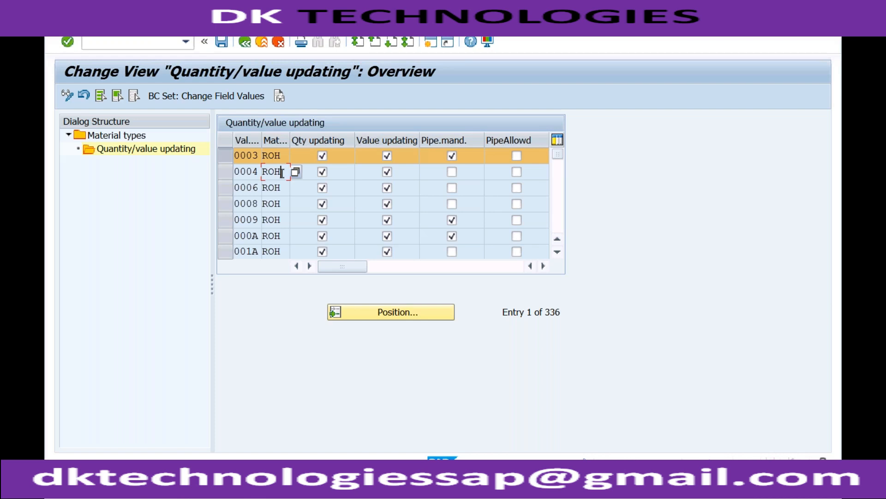
Step: Return to the material types overview and examine the quantity/value updating settings of material type SERV
click(245, 42)
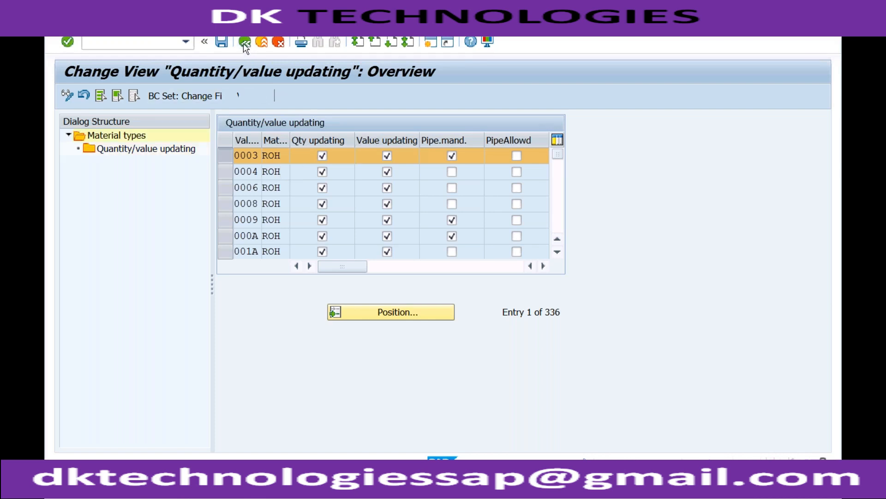
click(226, 157)
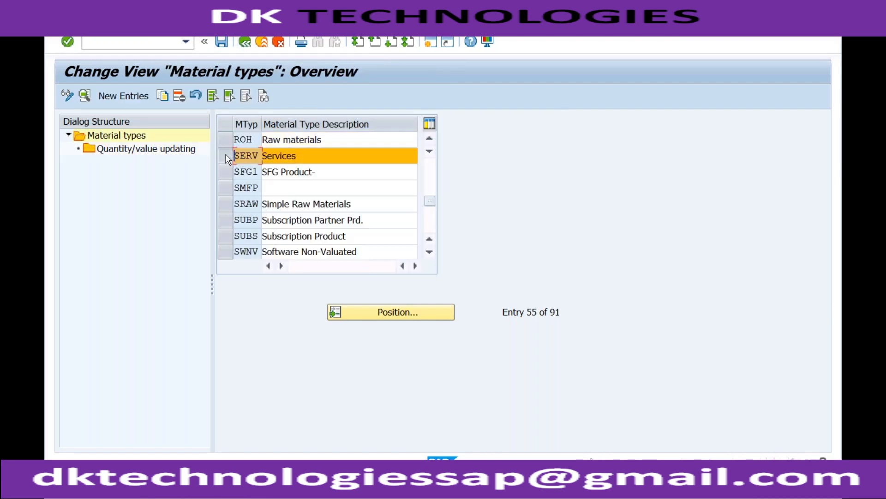
double_click(184, 153)
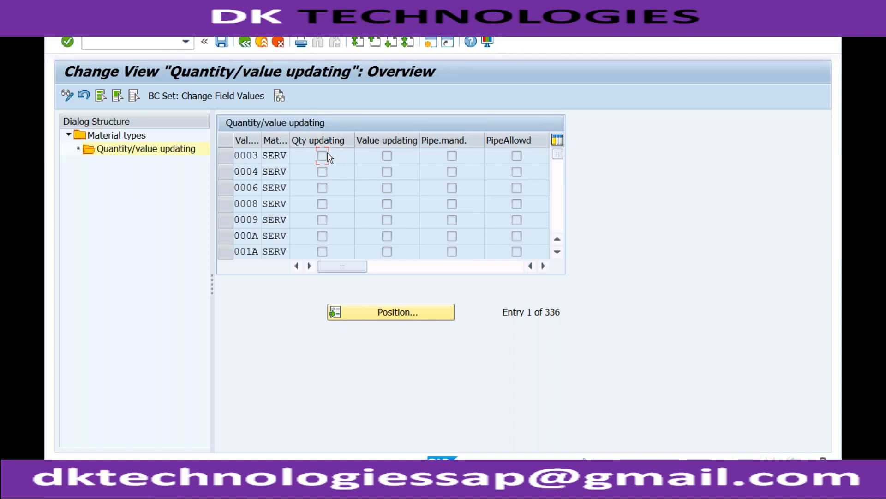
click(285, 156)
click(322, 161)
Step: Return to the material types overview and open the quantity/value updating settings for material type ROH
click(248, 44)
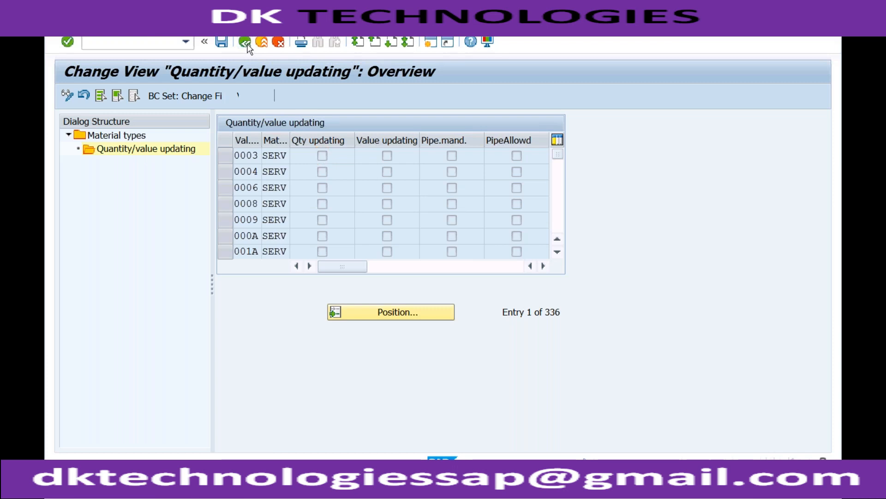
click(246, 43)
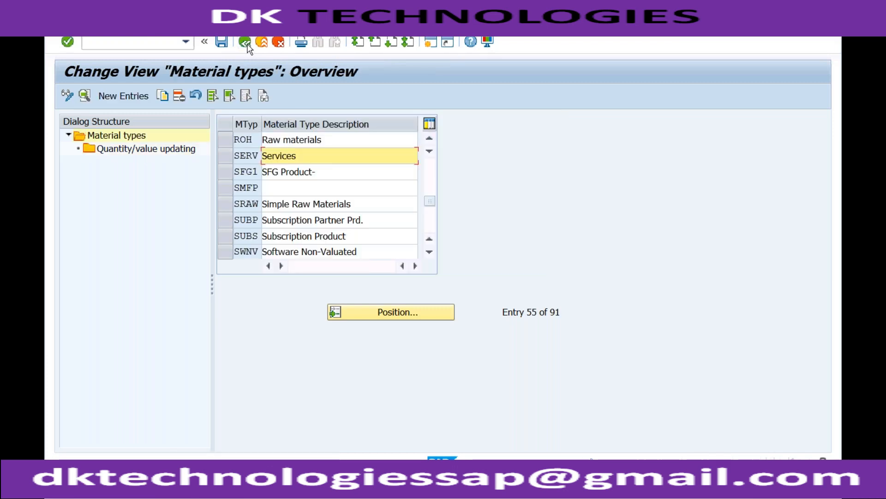
click(226, 139)
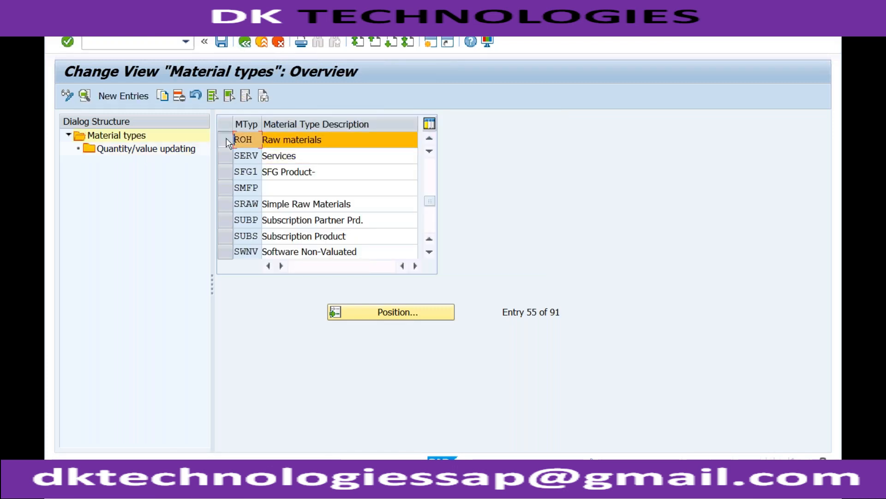
double_click(185, 149)
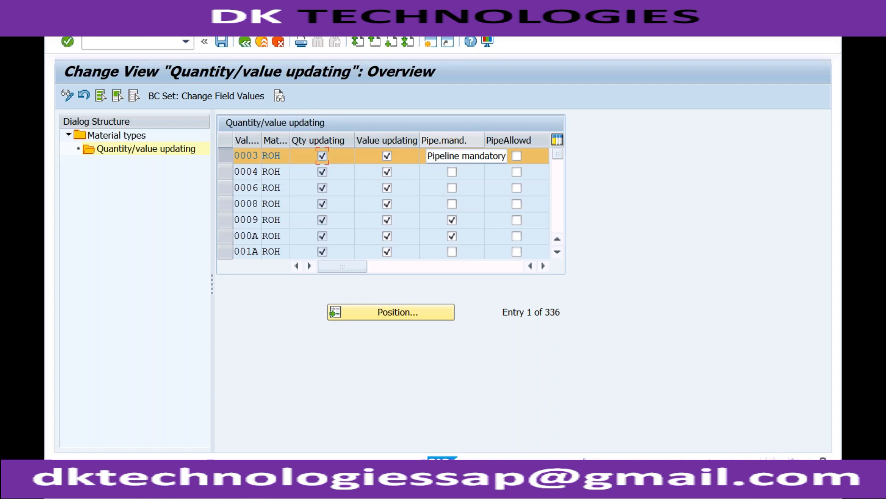
Step: Read the field help for the Pipe.mand. setting in the valuation area 0003 row
click(452, 156)
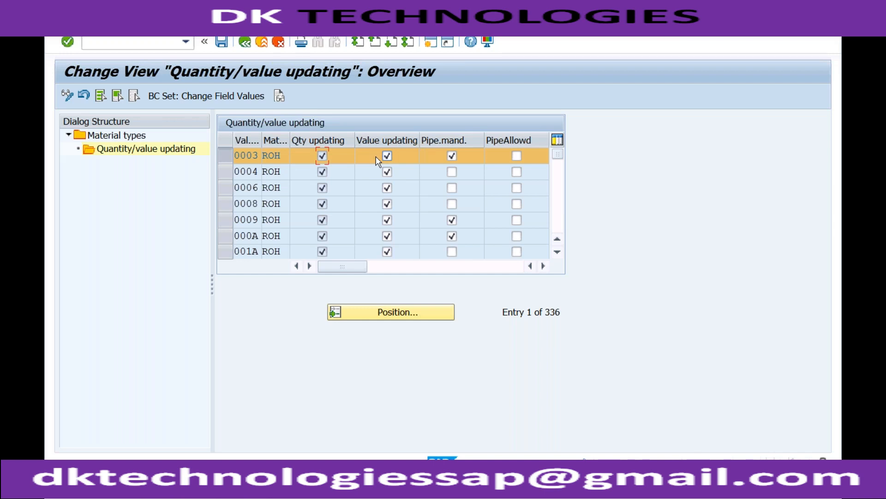
click(452, 156)
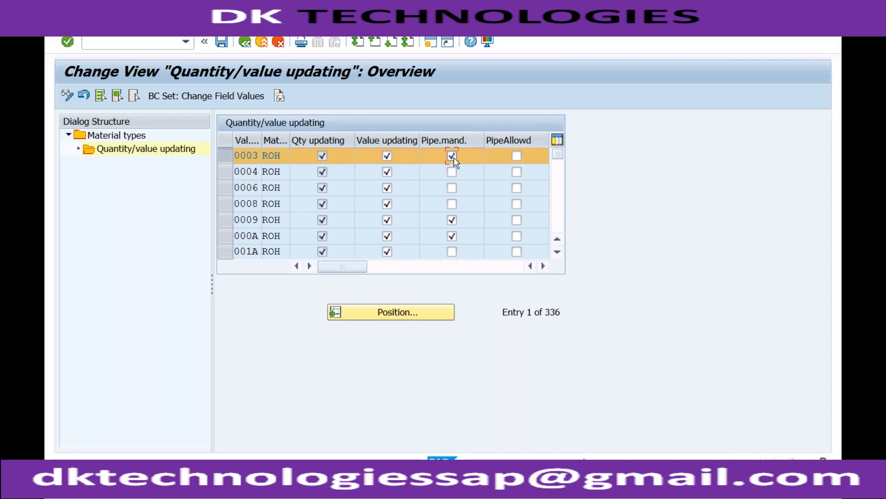
key(F1)
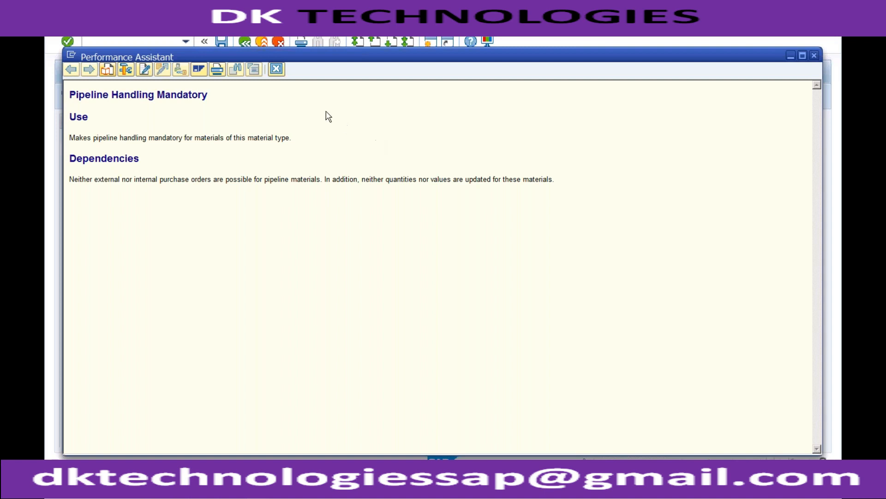
click(276, 69)
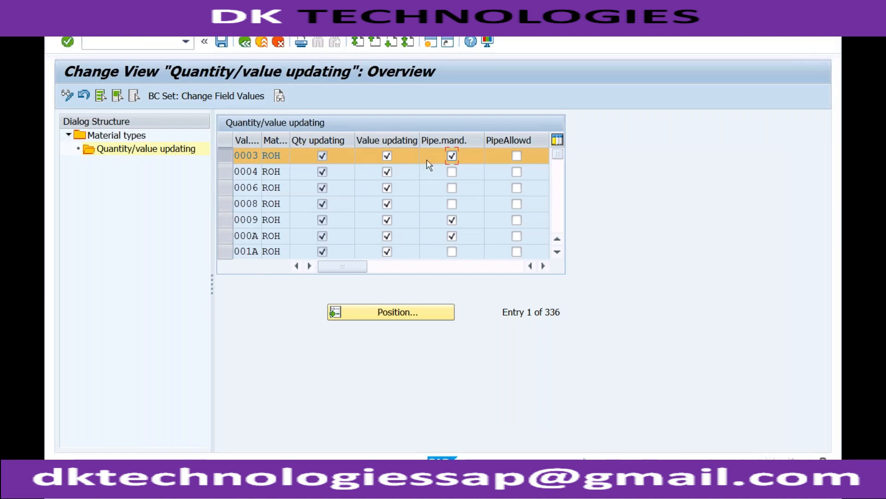
key(F1)
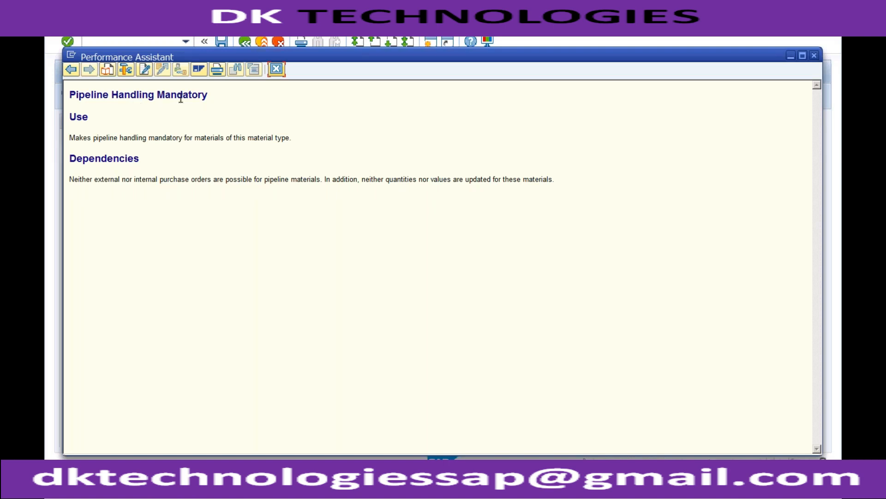
click(276, 69)
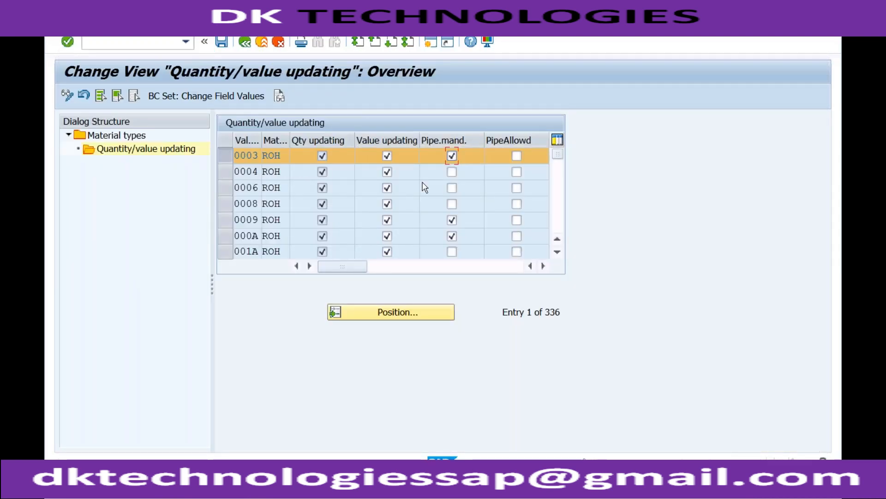
Step: Read the field help for PipeAllowd in the valuation area 0003 row, leave the setting cleared and return to the material types overview
click(517, 156)
key(F1)
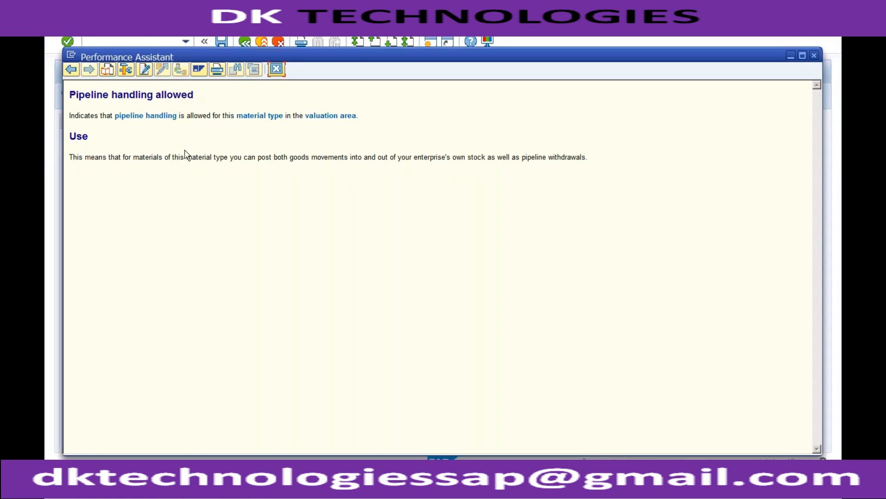
drag(252, 157, 590, 159)
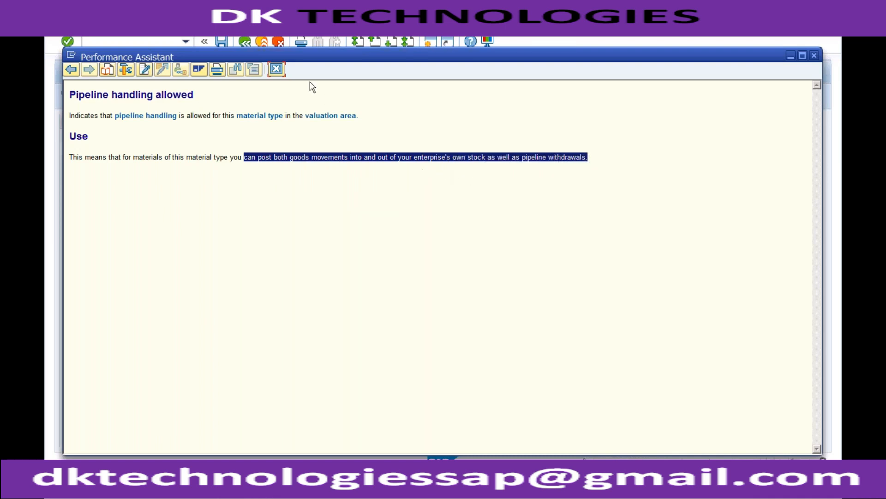
click(277, 71)
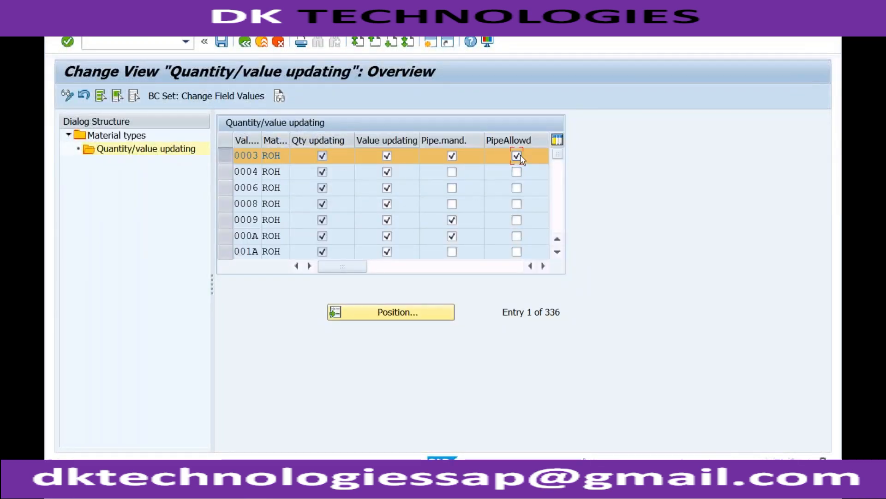
click(517, 156)
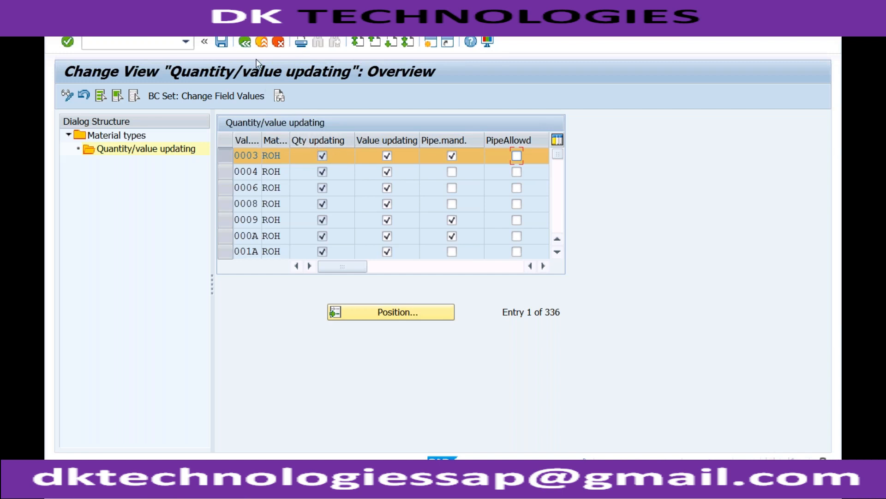
click(248, 43)
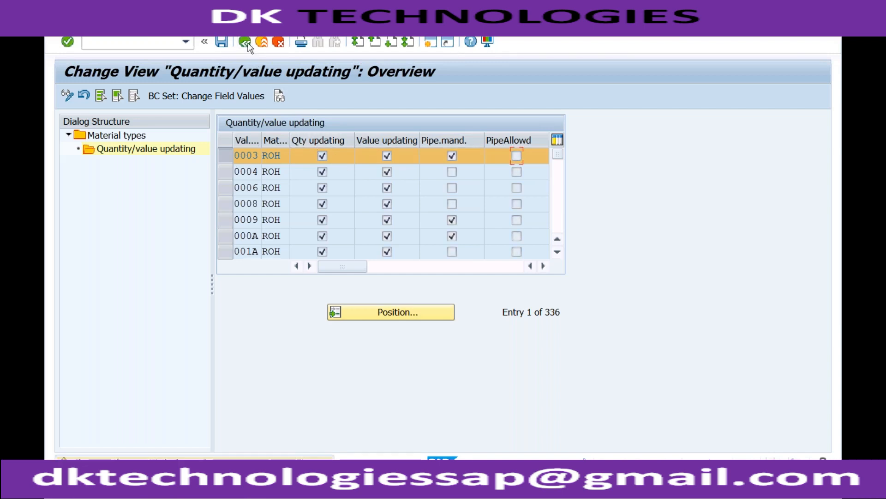
click(247, 43)
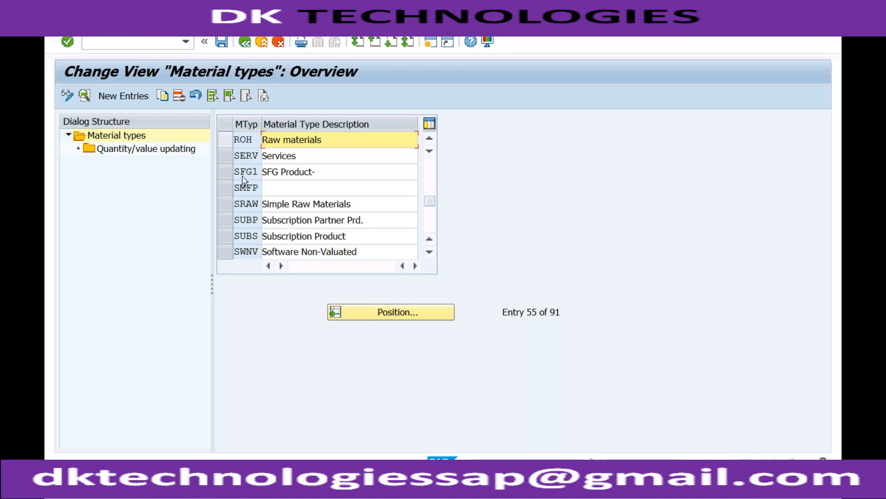
Step: Switch to the Create Material session, dismiss the view selection and examine the entry for material SANITIZER
click(260, 478)
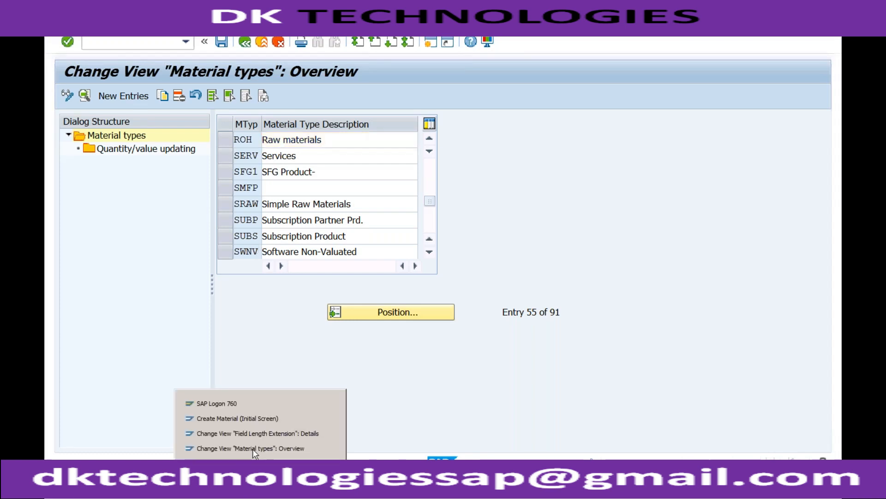
click(257, 419)
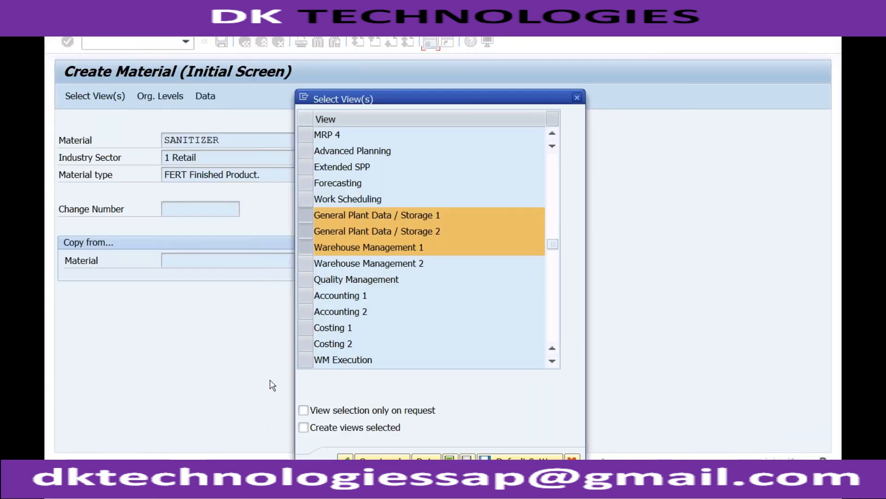
click(578, 100)
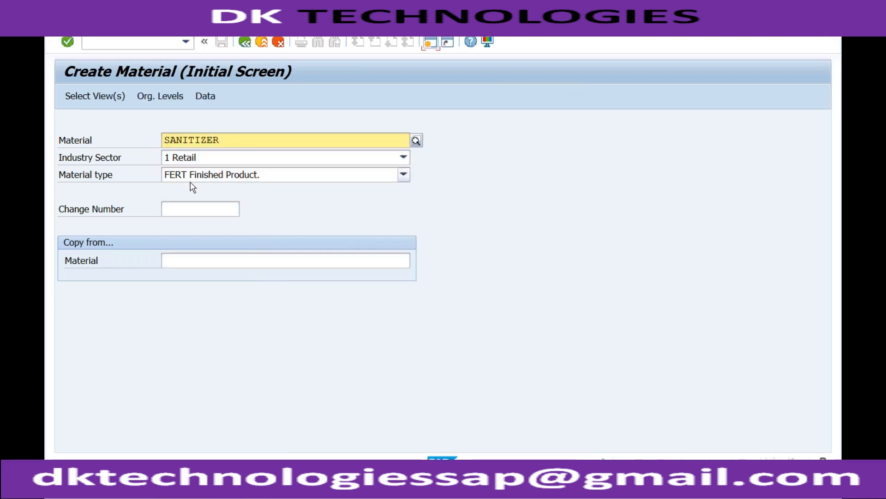
click(218, 139)
drag(218, 139, 164, 138)
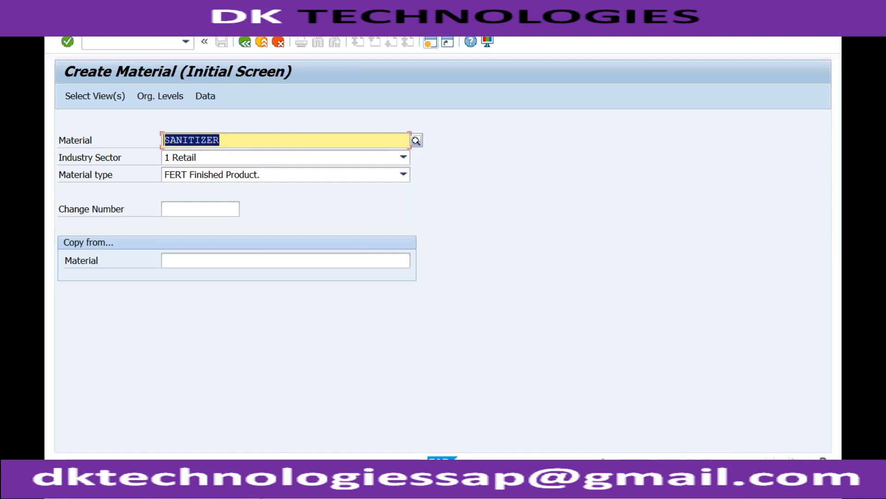
Step: In the material types session, locate FERT, open its details and clear External no. assignment w/o check
click(260, 489)
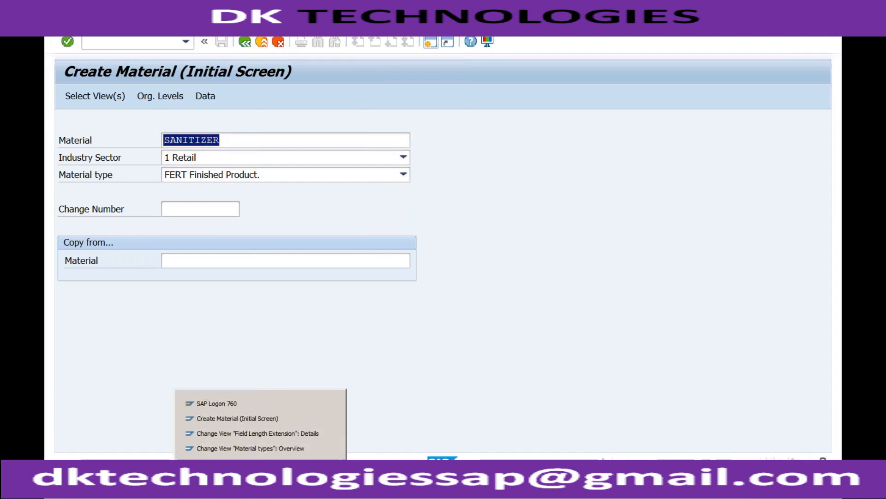
click(264, 450)
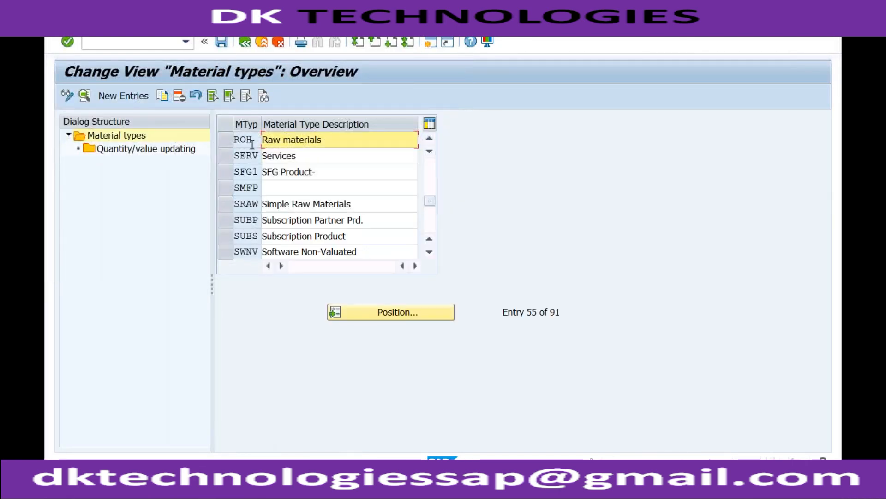
click(377, 309)
text(fert)
key(Return)
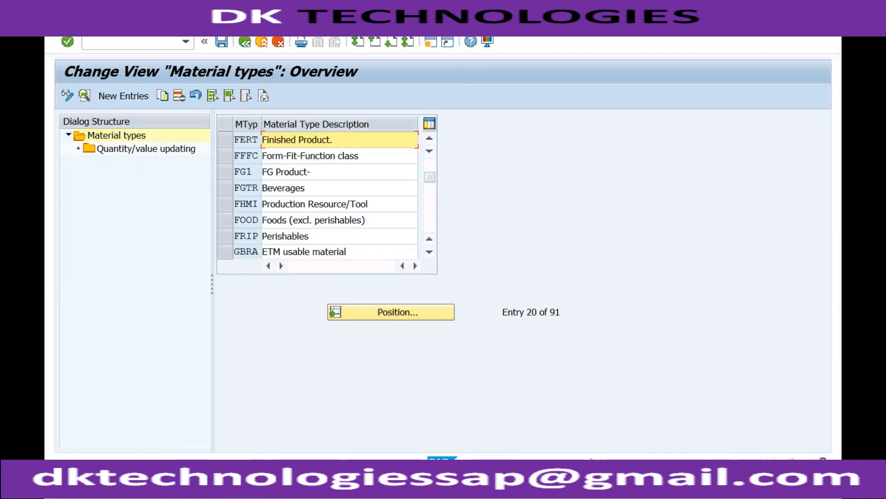
double_click(311, 141)
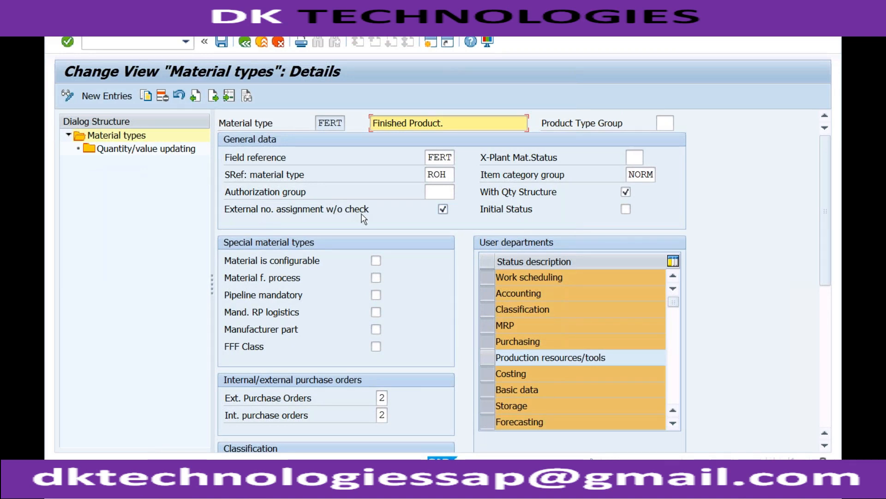
click(443, 210)
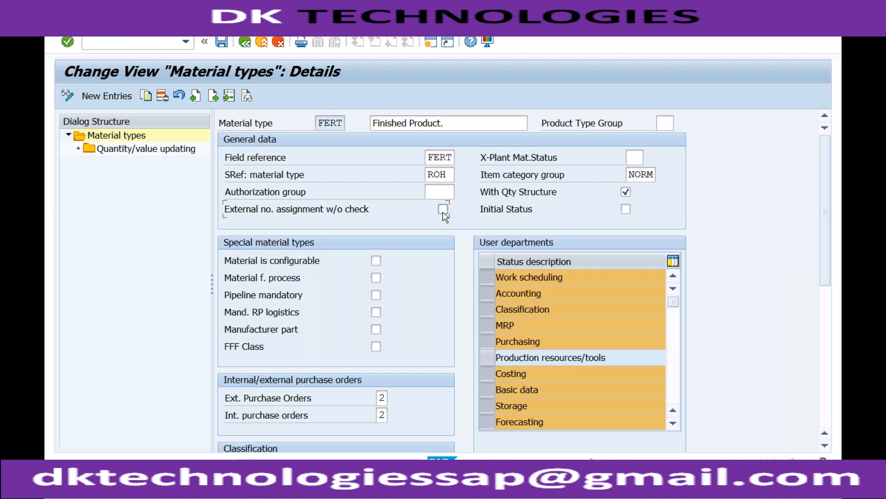
Step: Read the field help for External no. assignment w/o check, then compare the FERT settings with the SANITIZER entry in the Create Material session
key(F1)
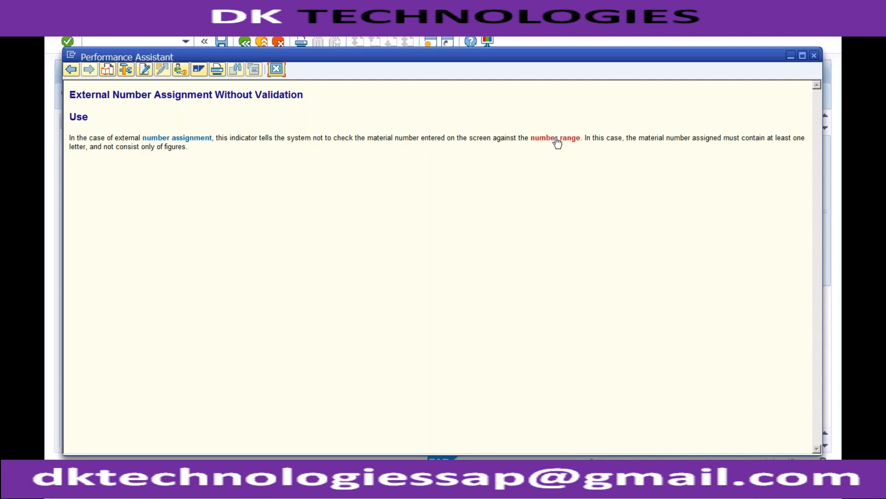
click(814, 56)
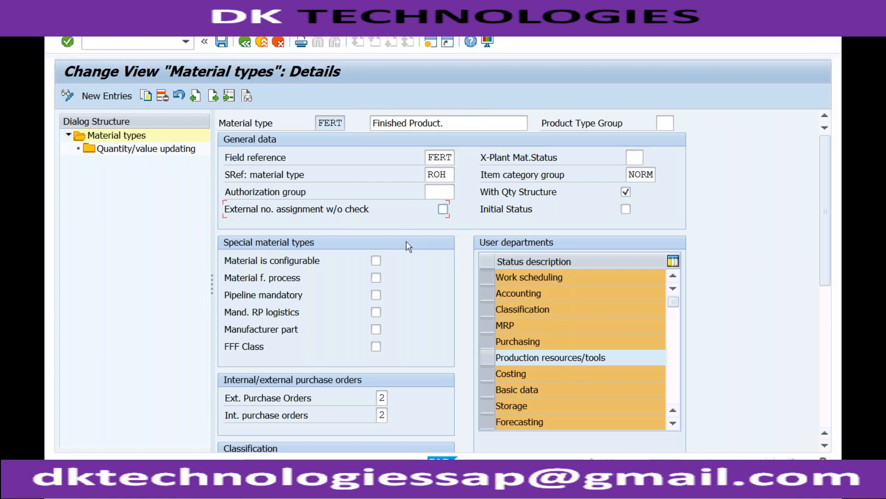
click(251, 491)
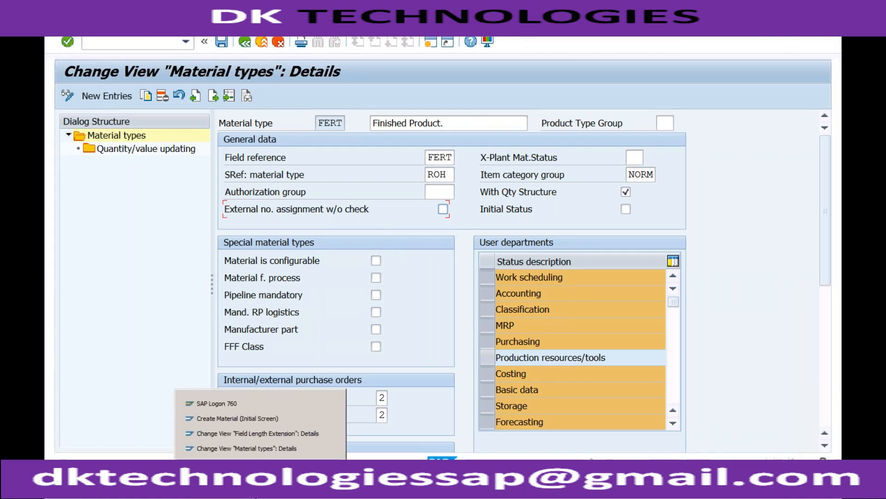
click(260, 418)
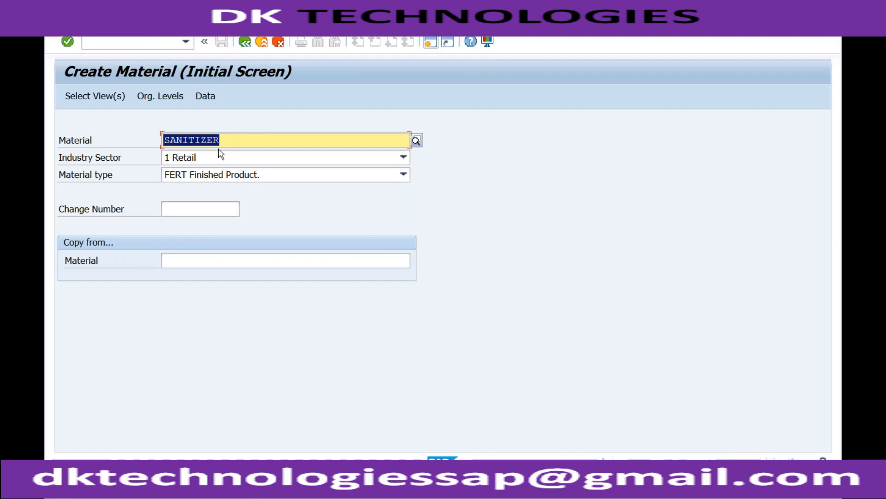
mouse_move(260, 482)
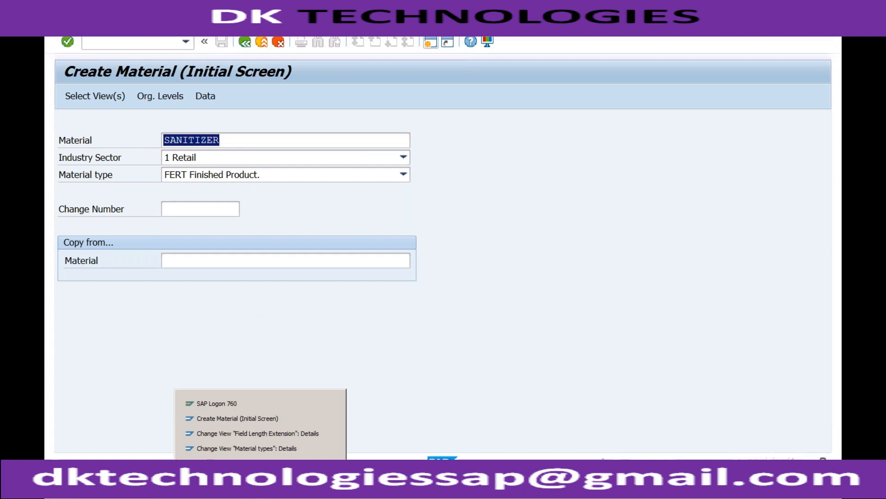
click(261, 447)
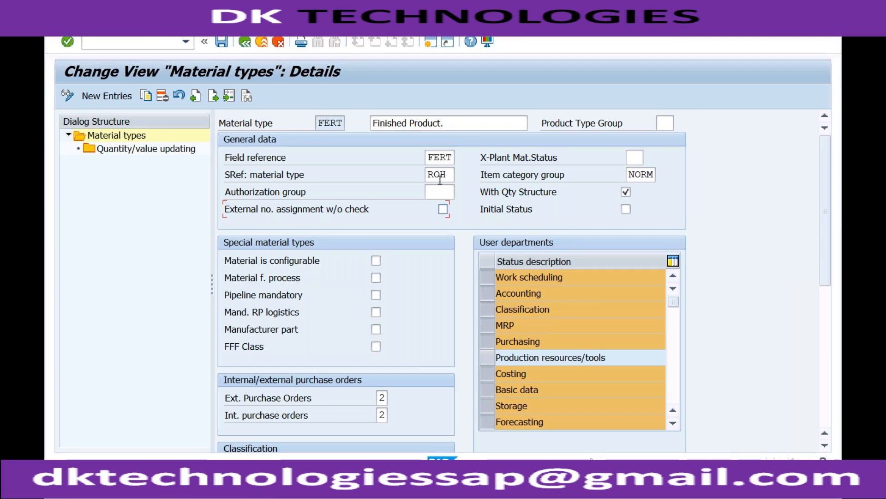
Step: Return to the Create Material session, bring up the view selection for material SANITIZER and dismiss it
click(260, 491)
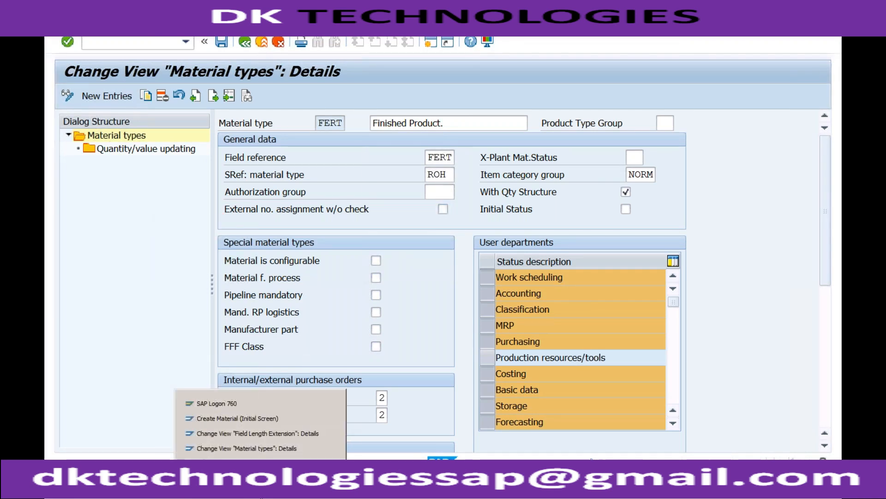
click(257, 419)
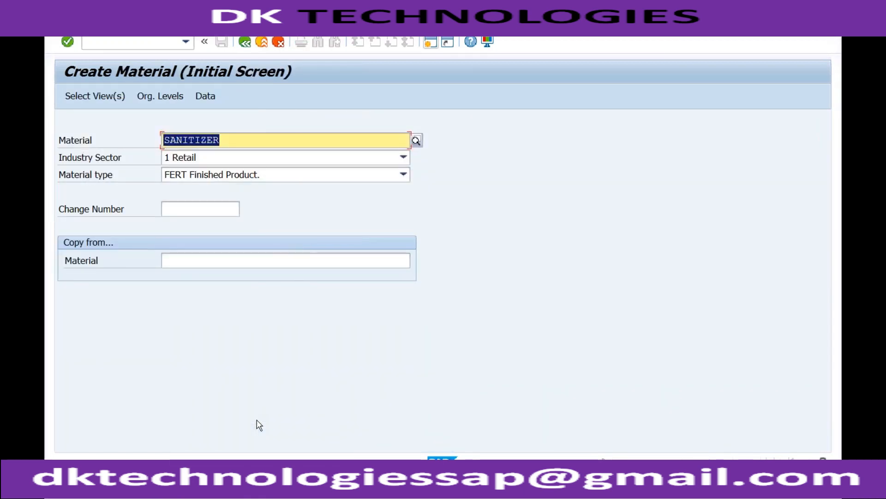
key(Return)
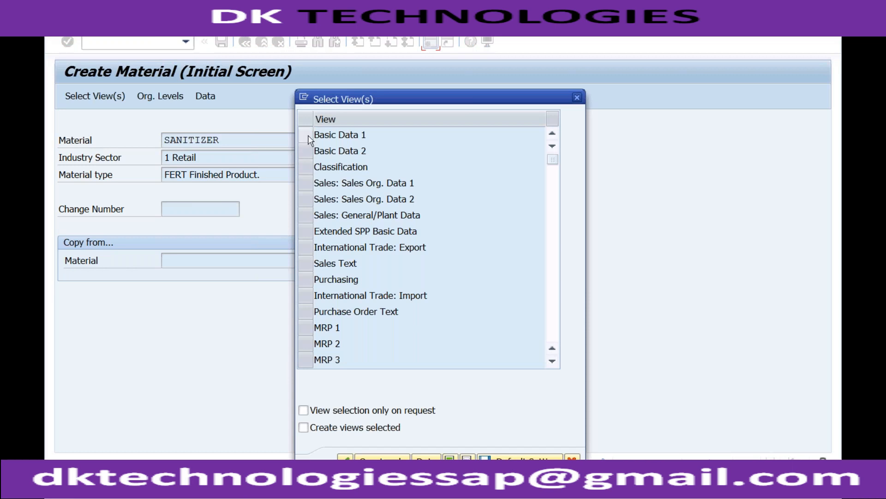
click(577, 98)
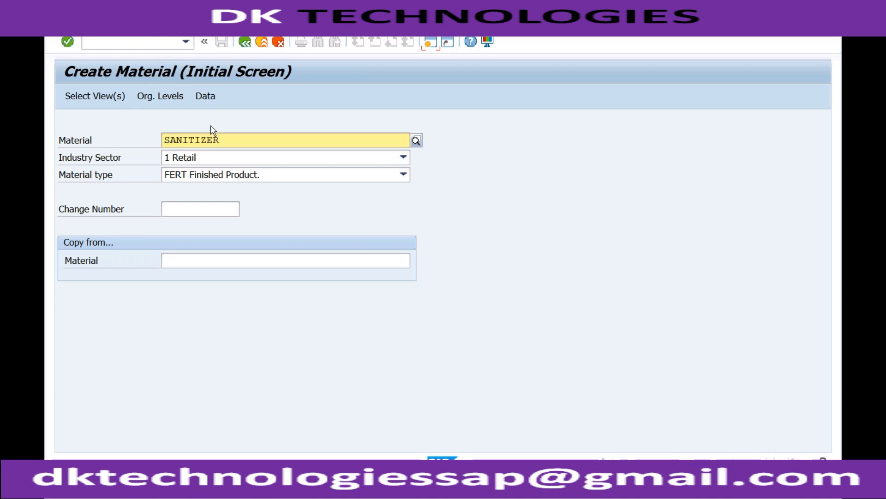
Step: Replace the material with ALCOHOL and set the material type to ROH Raw materials, keeping industry sector 1 Retail
drag(224, 140, 164, 139)
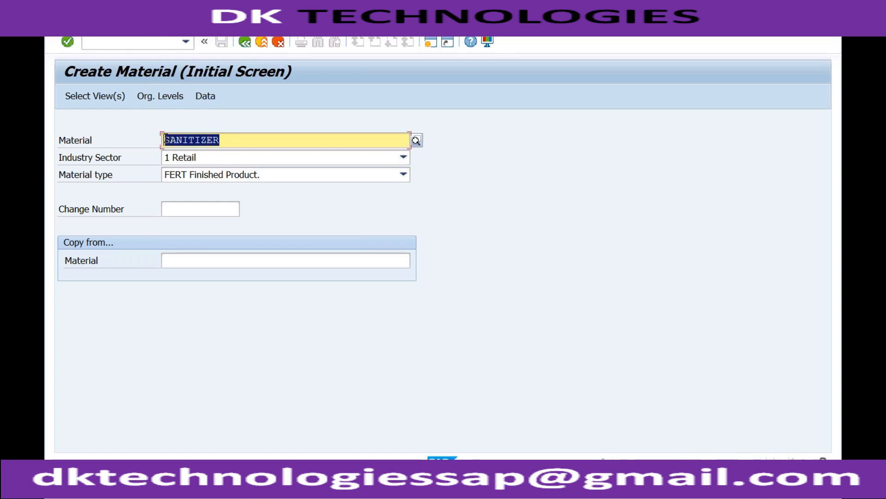
text(ALCOHOL)
click(166, 157)
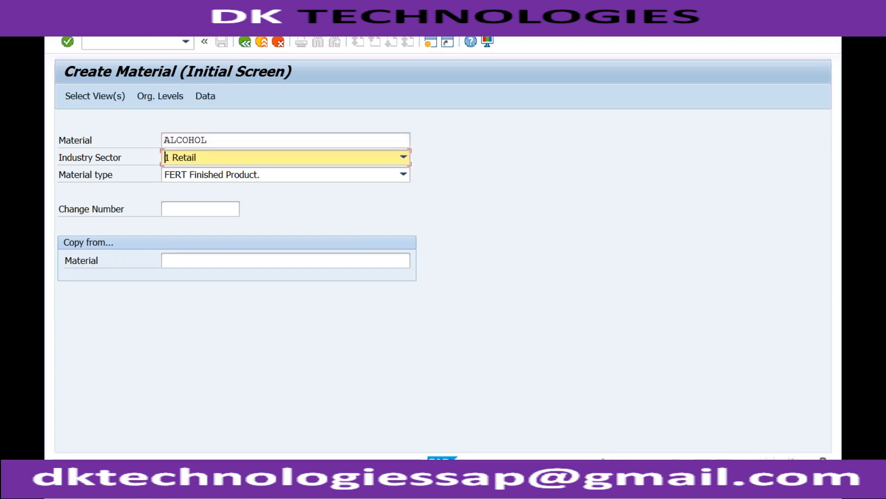
key(Tab)
click(243, 175)
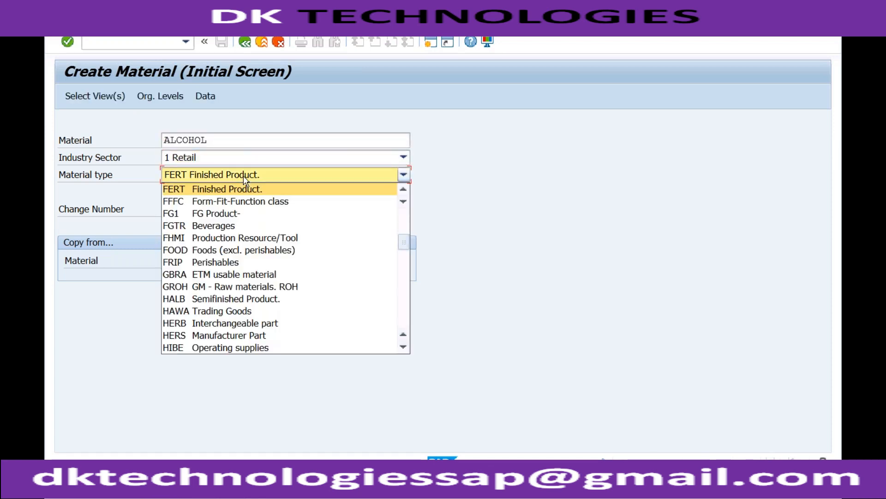
key(r)
key(o)
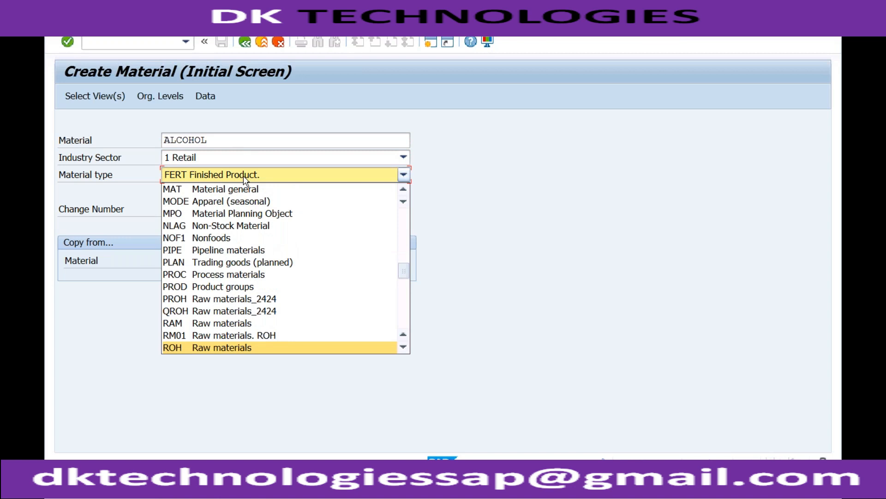
click(214, 348)
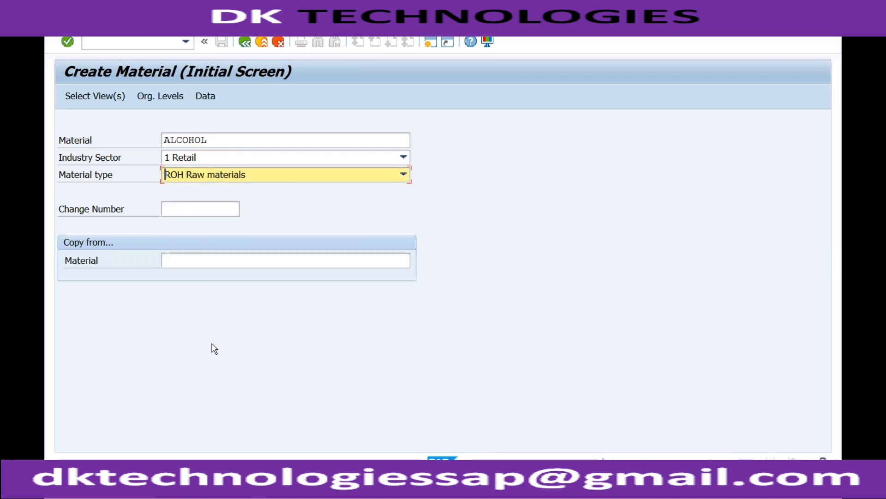
Step: Bring up the view selection for ALCOHOL and select the Basic Data 1, Basic Data 2 and Purchasing views
key(Return)
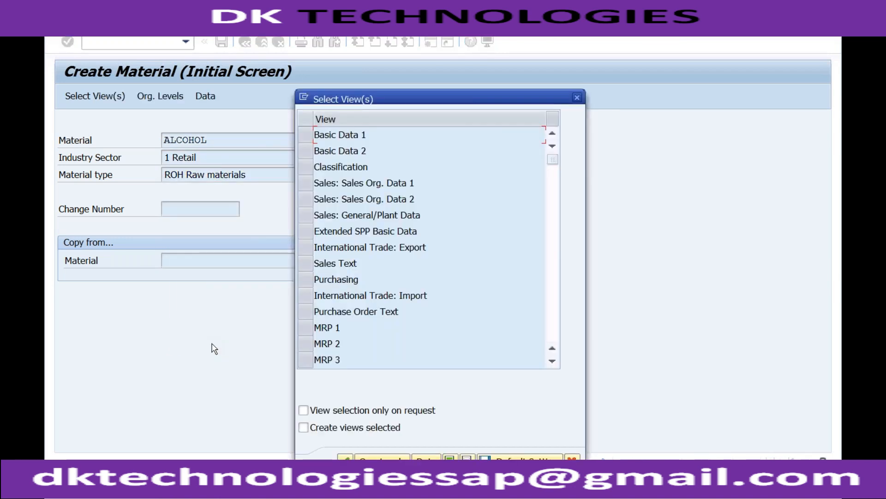
click(309, 134)
click(307, 151)
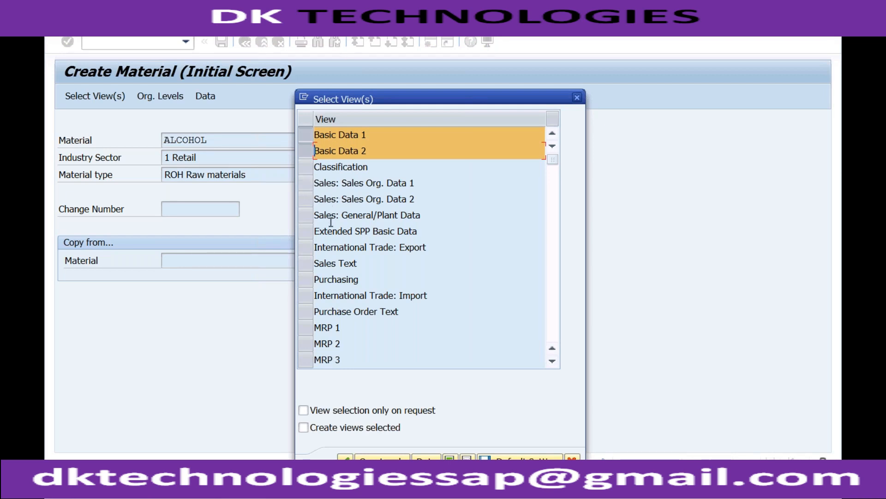
click(310, 280)
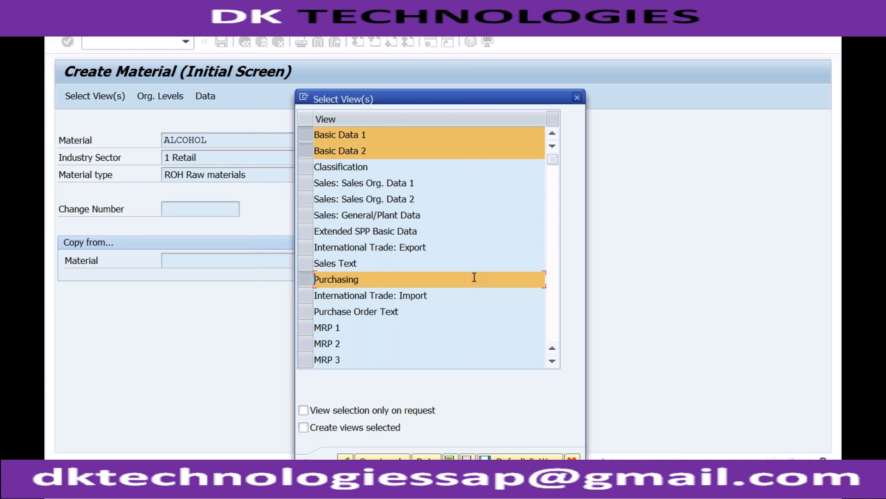
Step: Add the General Plant Data / Storage 1, General Plant Data / Storage 2 and Accounting 1 views and continue to the organizational levels
click(553, 290)
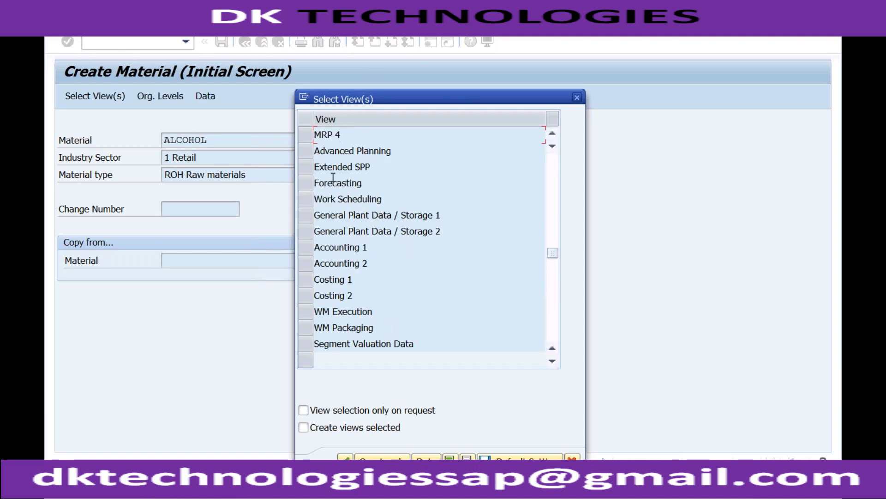
click(307, 216)
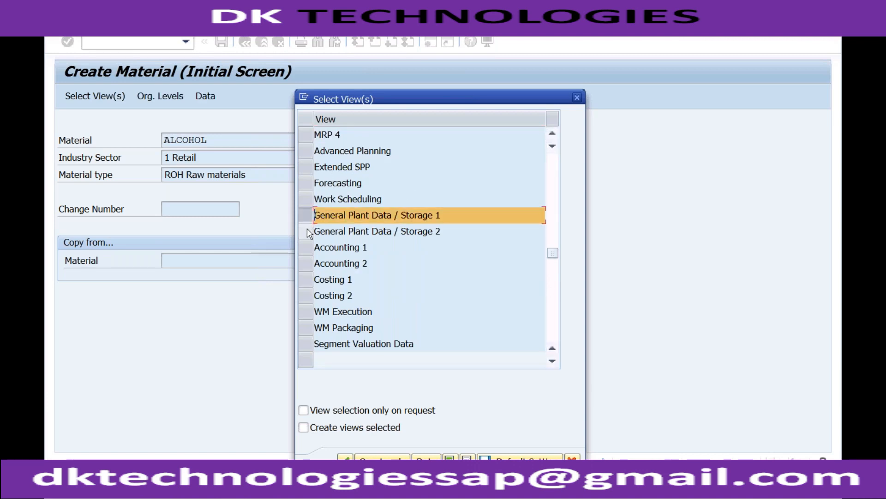
click(306, 231)
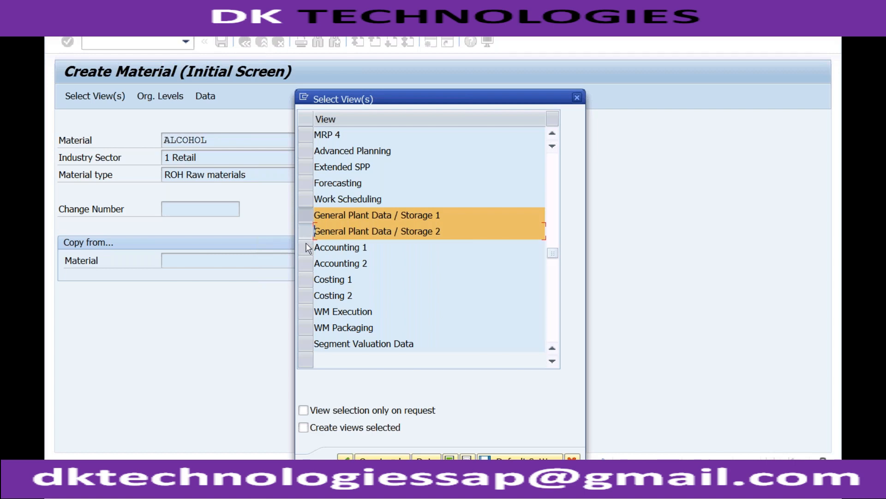
click(307, 247)
click(307, 263)
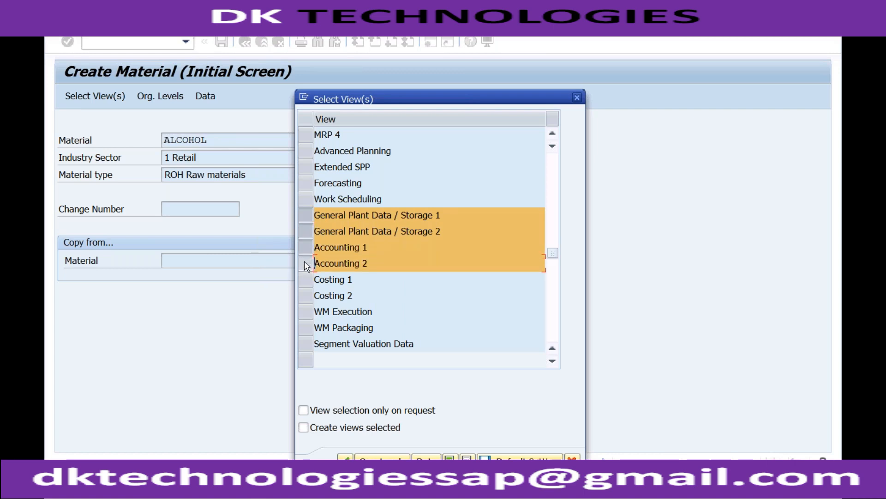
click(313, 264)
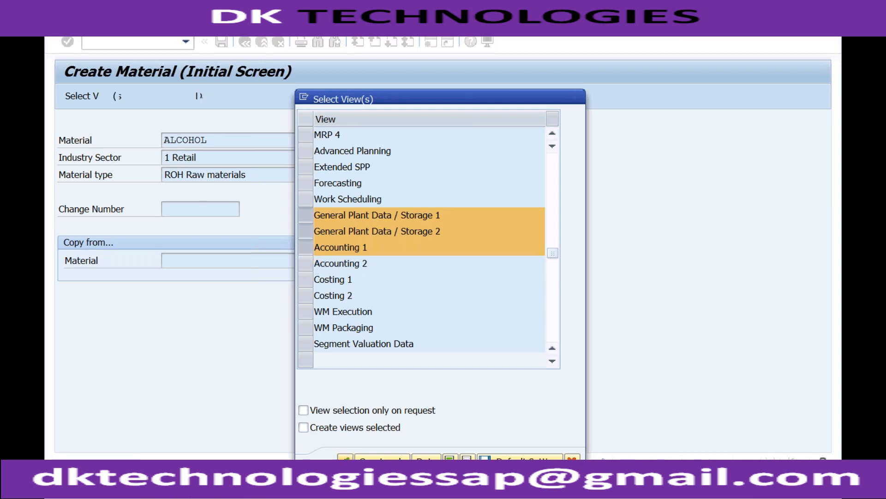
click(345, 461)
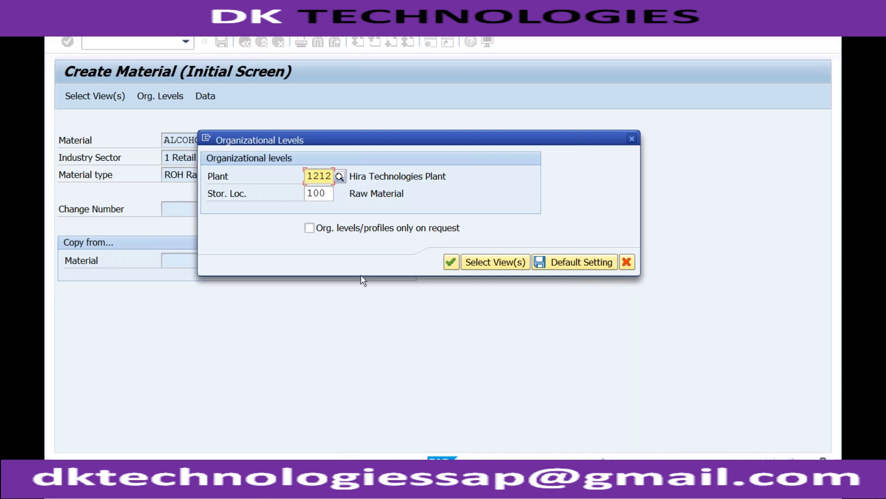
Step: Set the plant to RC01 in the organizational levels
drag(307, 176, 327, 176)
text(RC01)
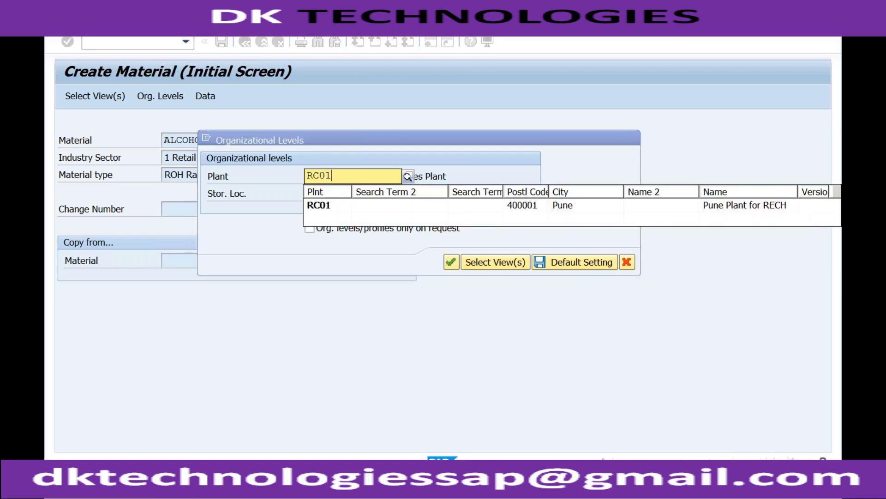
key(Return)
Step: Clear the storage location and choose S001 (Storage Loc 1) of plant RC01 from the possible entries
drag(327, 193, 309, 193)
key(BackSpace)
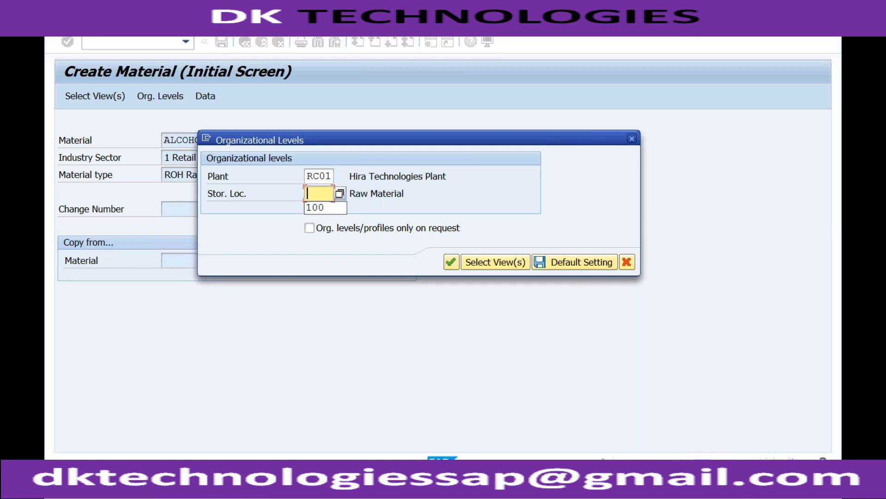
click(339, 194)
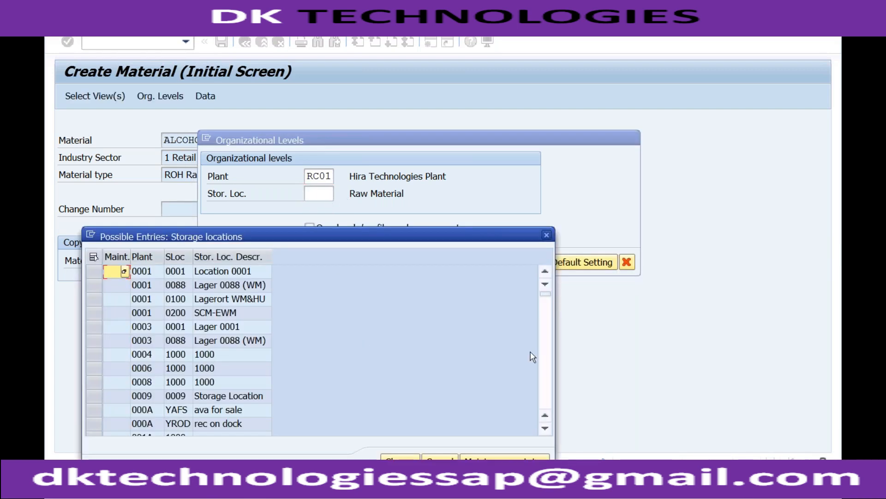
scroll(545, 340, down, 15)
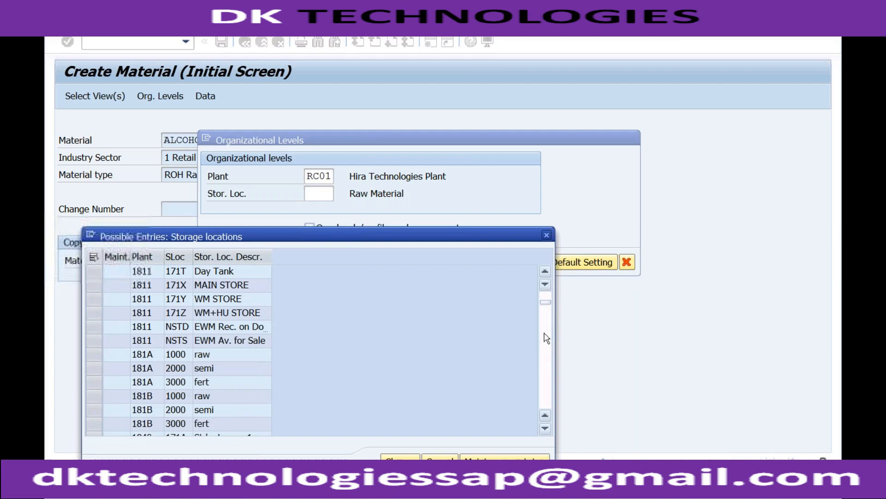
scroll(547, 337, down, 4)
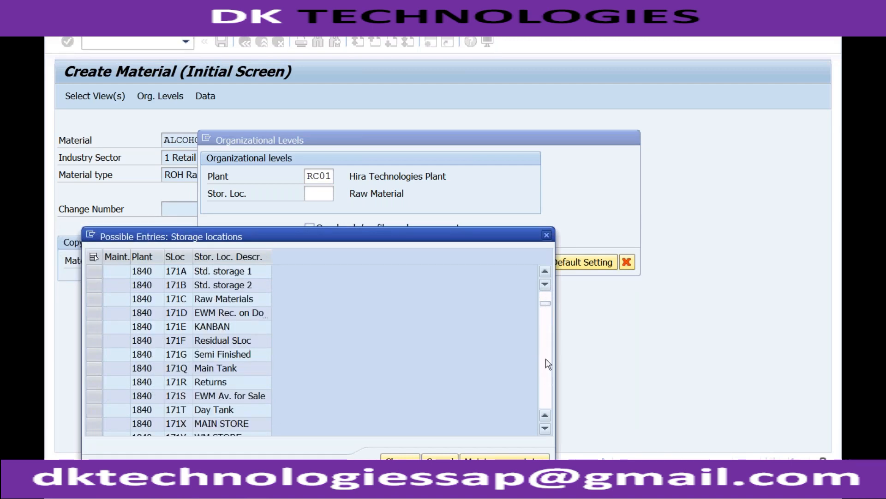
drag(545, 303, 550, 386)
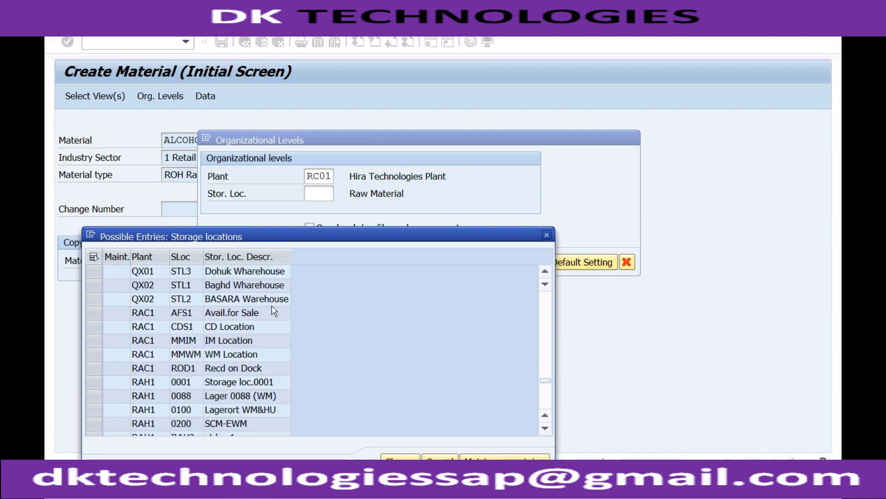
click(547, 396)
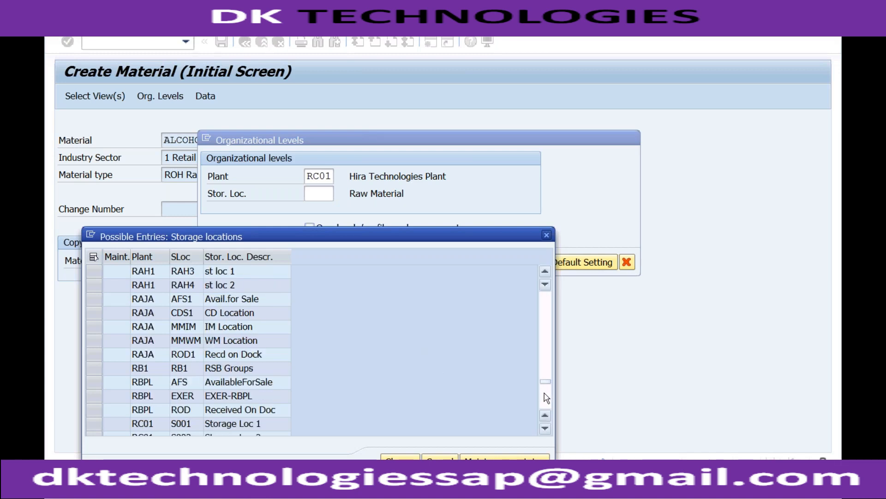
click(186, 424)
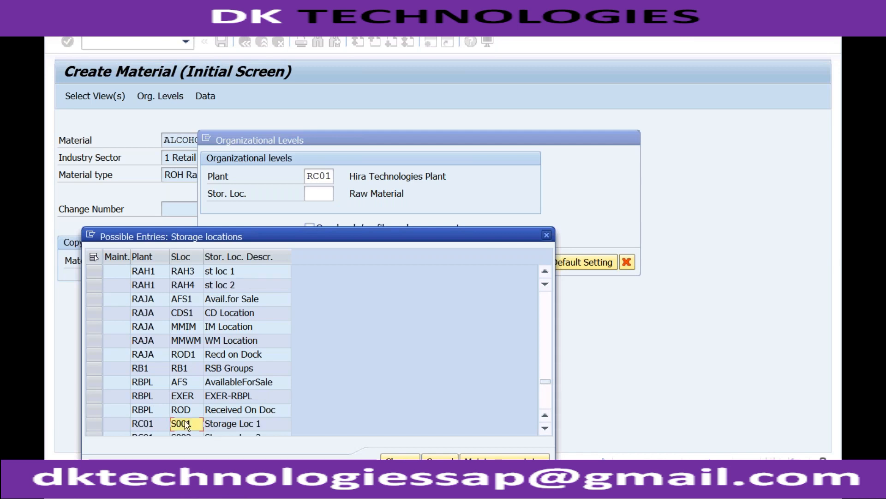
click(95, 423)
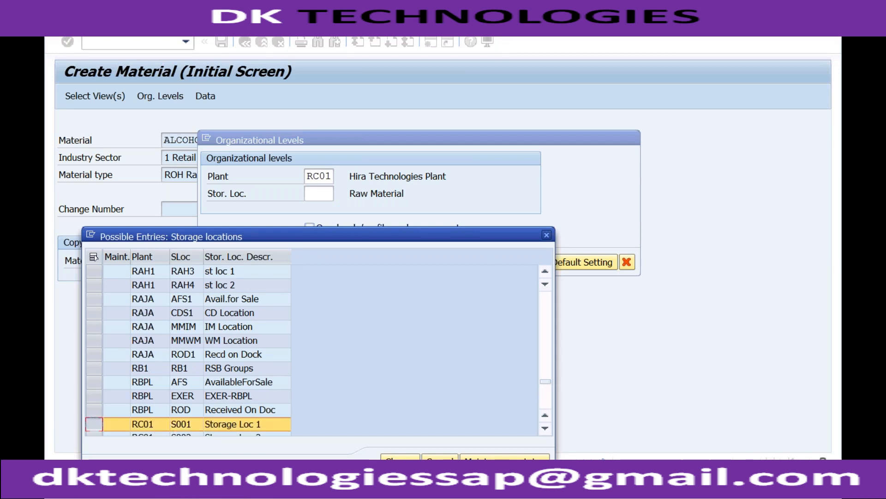
click(400, 457)
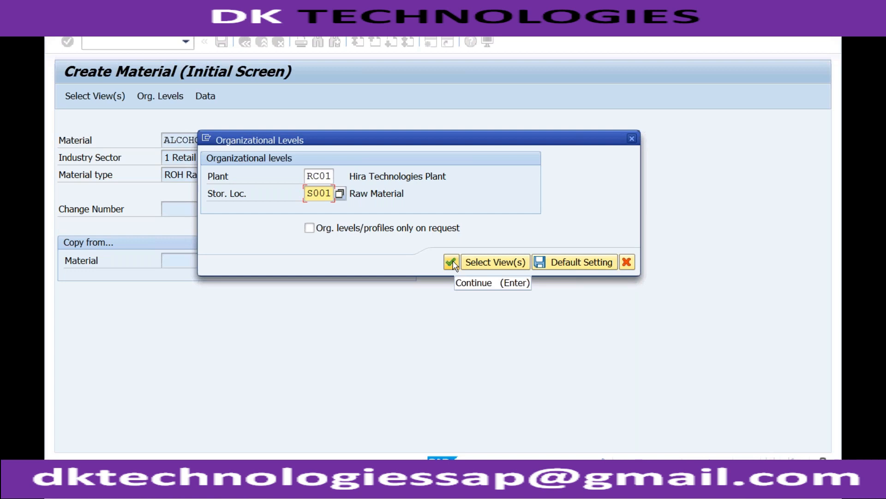
Step: Submit the organizational levels and open the detailed explanation of the error message for the plant
click(451, 262)
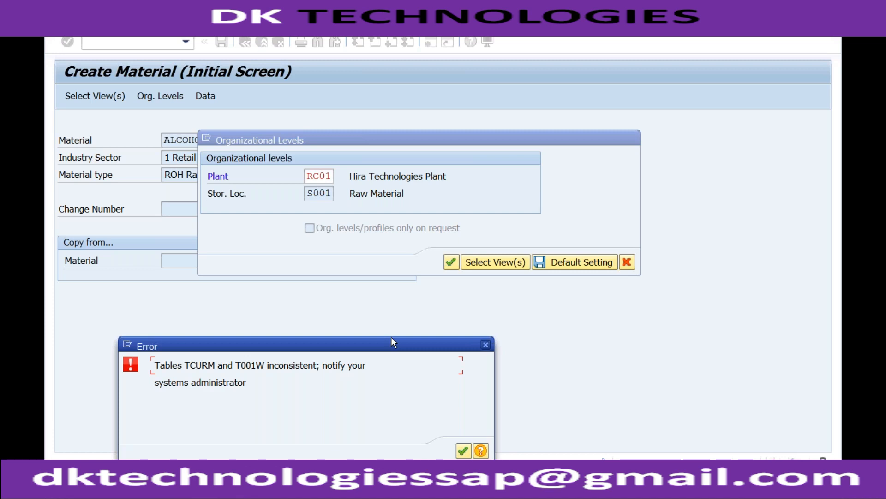
click(480, 451)
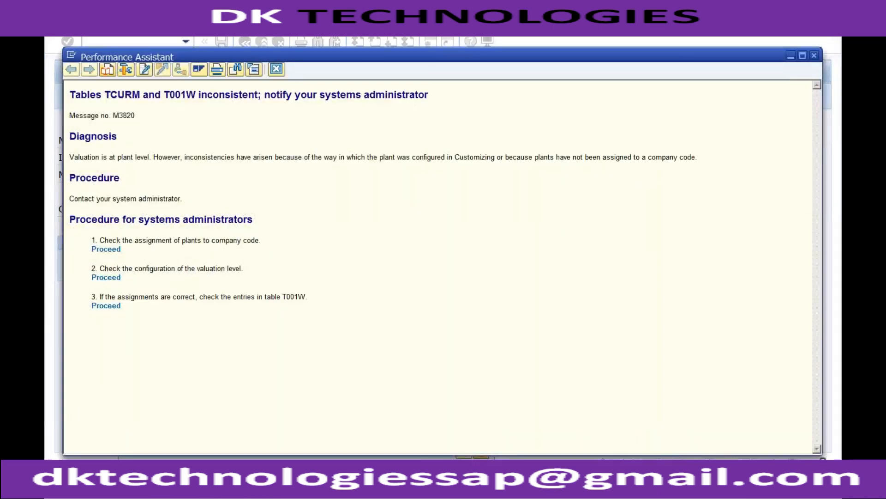